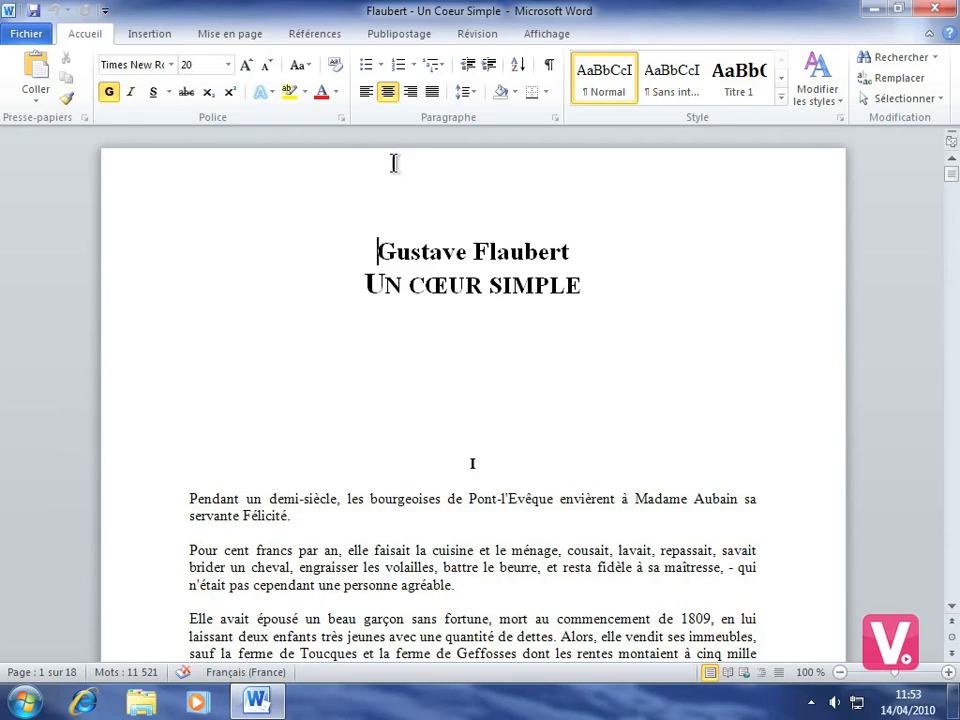
Step: Mark the title "Un cœur simple" as an index entry with the cross-reference "Titre du document" and bold page-number format
left_click(324, 36)
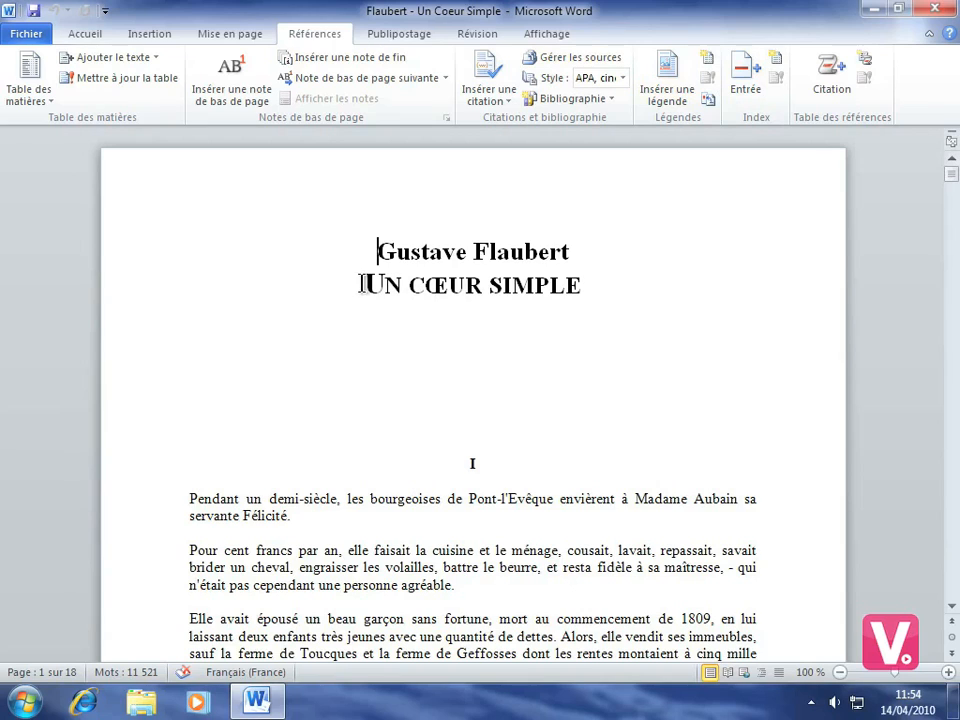
left_click_drag(366, 285, 565, 284)
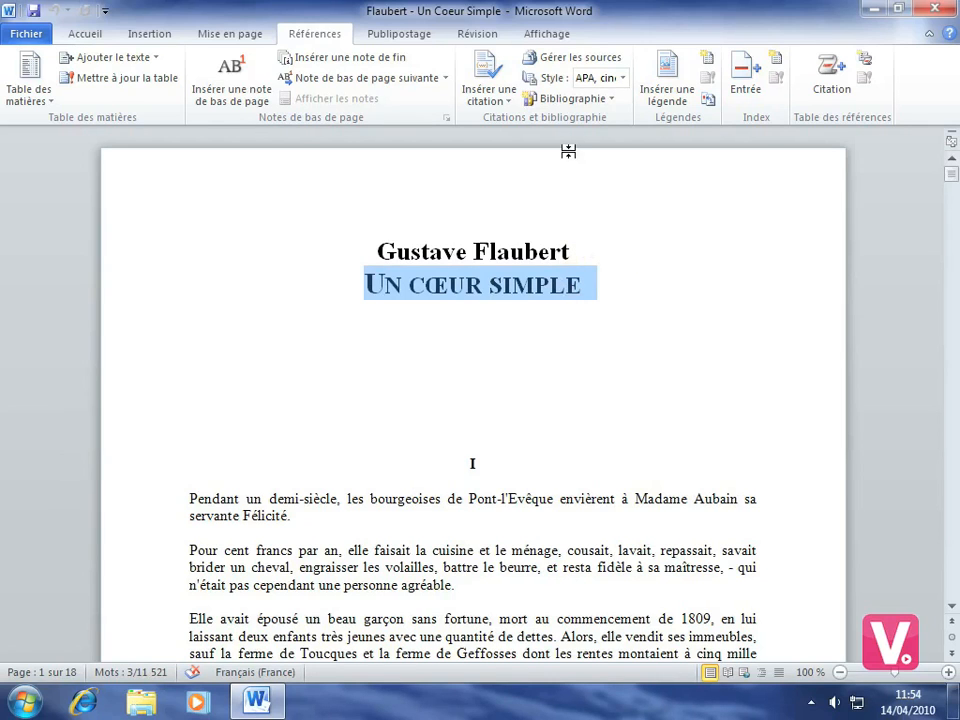
left_click(752, 78)
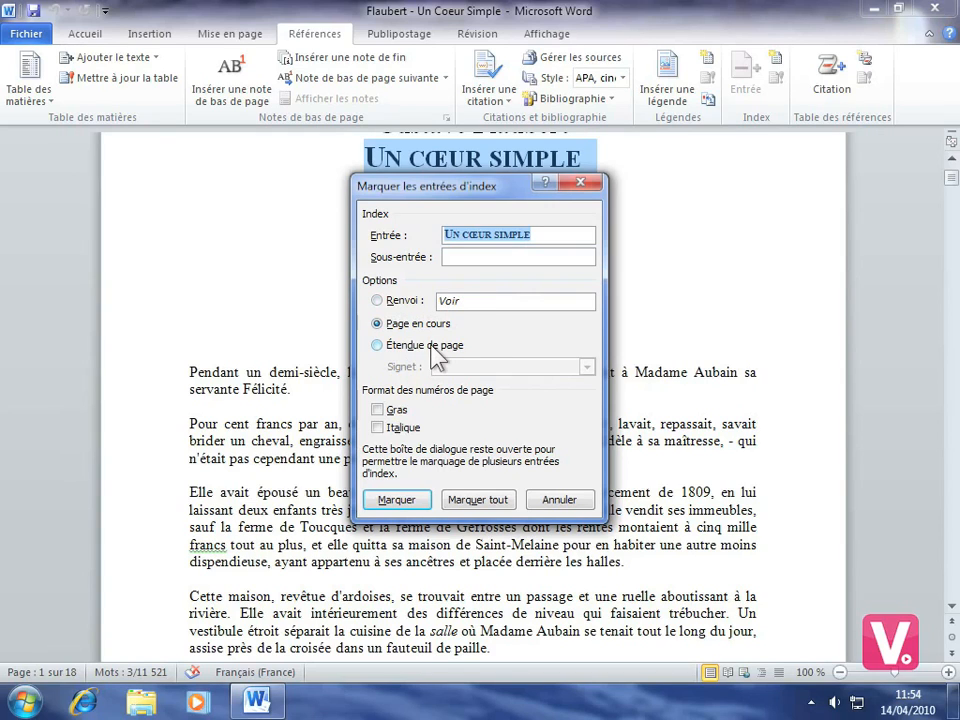
left_click(377, 300)
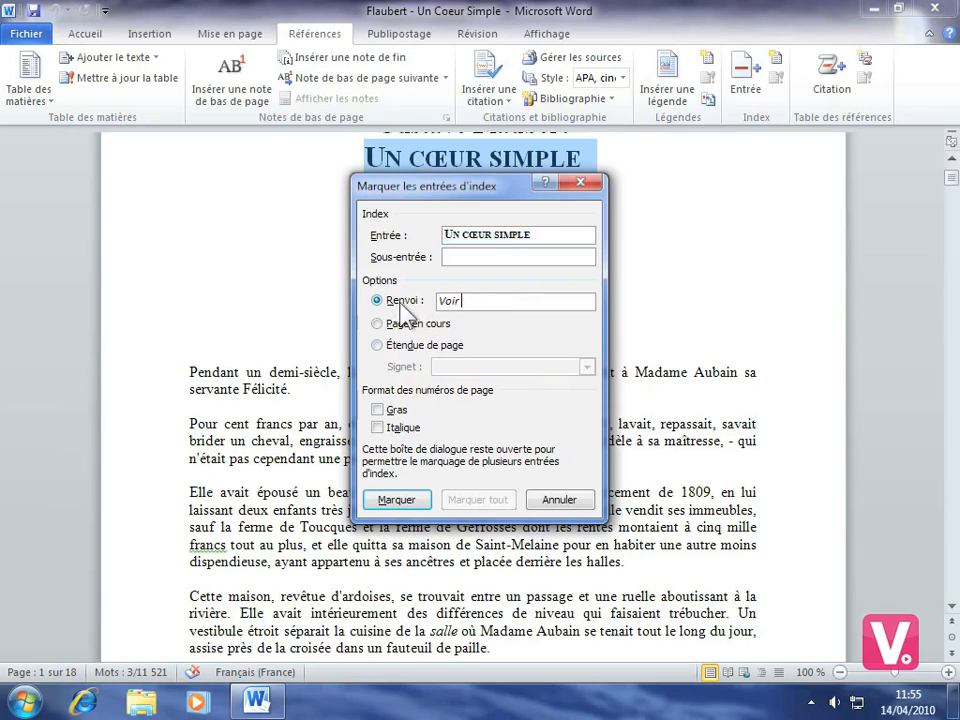
double_click(465, 300)
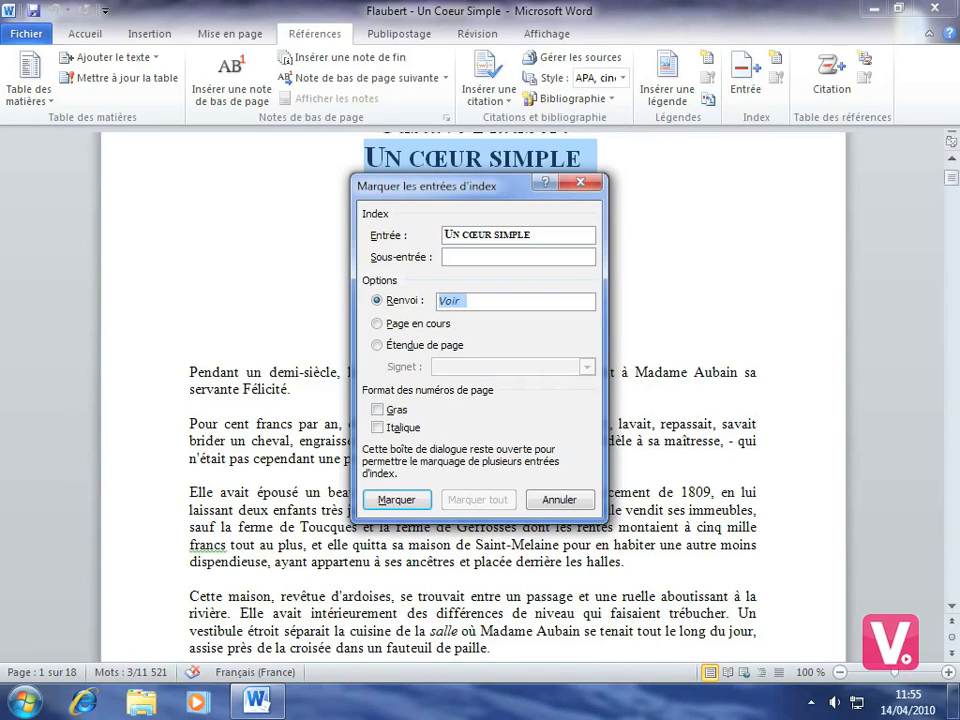
type("Titre du document")
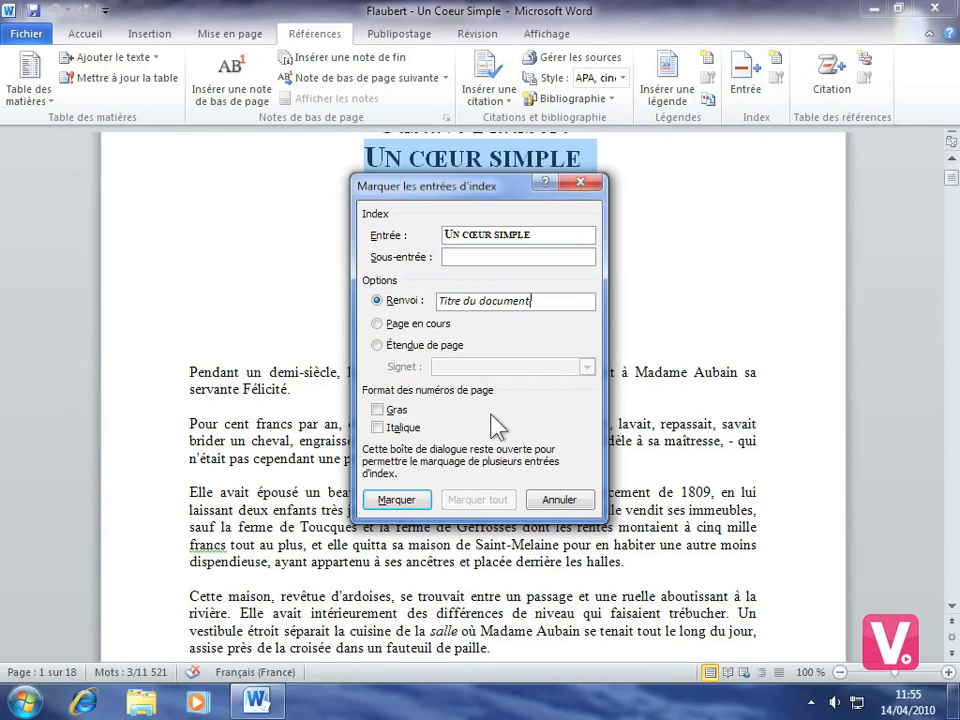
left_click(378, 410)
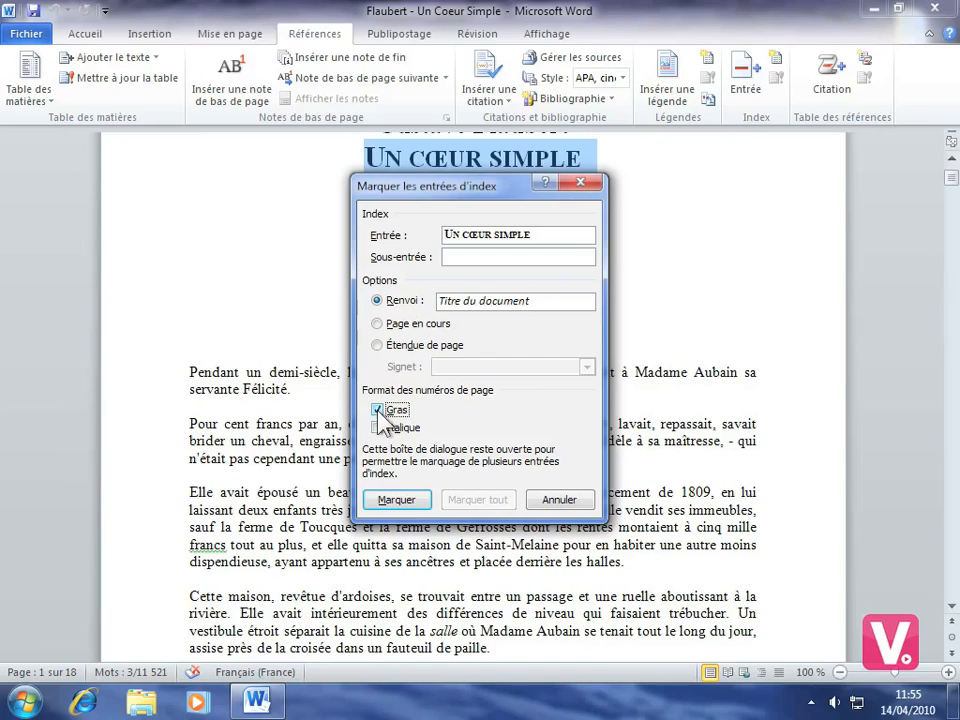
left_click(412, 502)
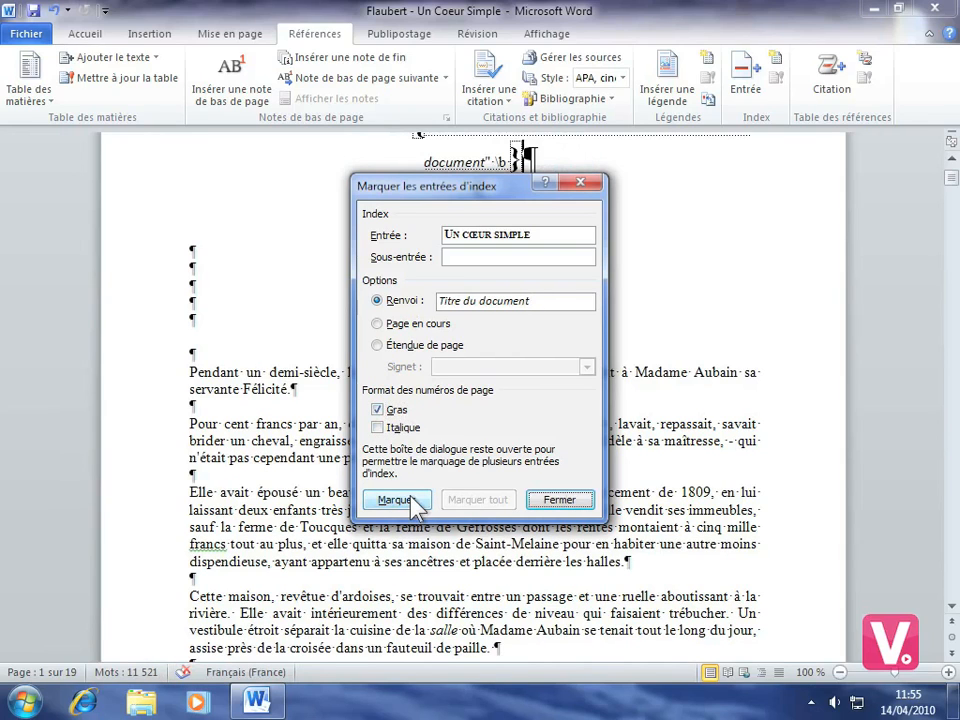
left_click(565, 499)
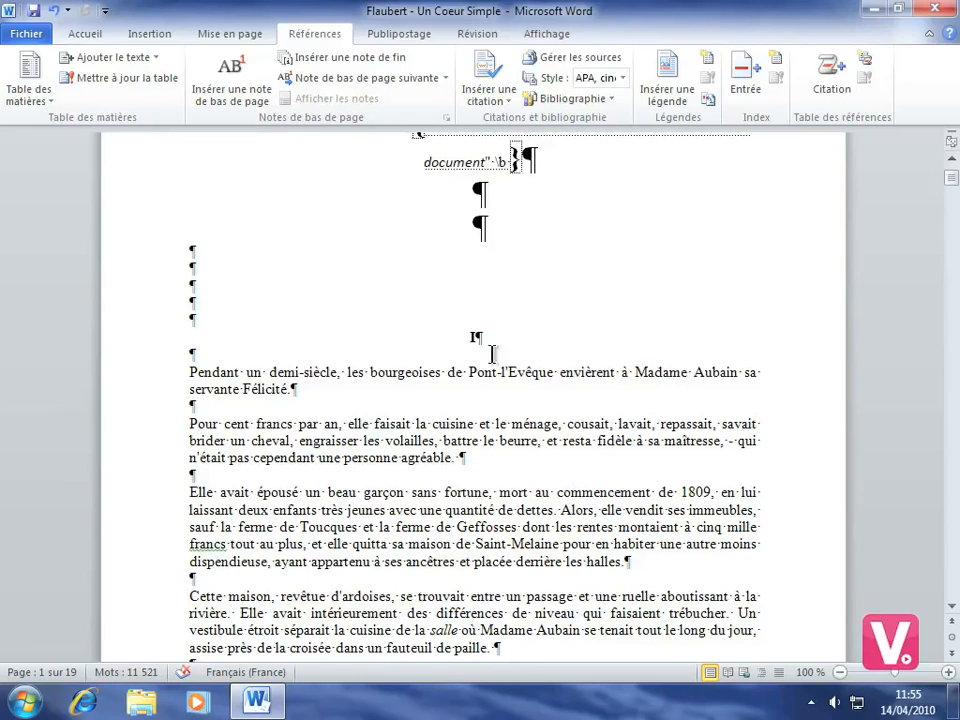
Step: Mark the word "elle" in the paragraph starting "Pour cent francs par an" as an index entry for the current page
scroll(522, 304, "down", 1)
scroll(528, 305, "up", 1)
scroll(528, 305, "up", 3)
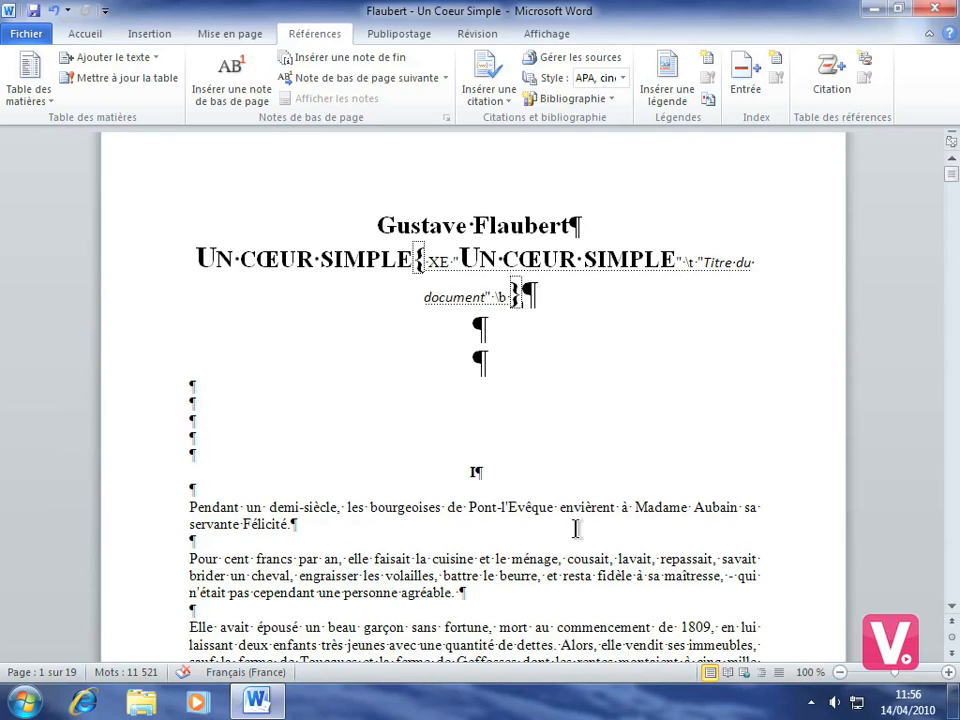
double_click(357, 558)
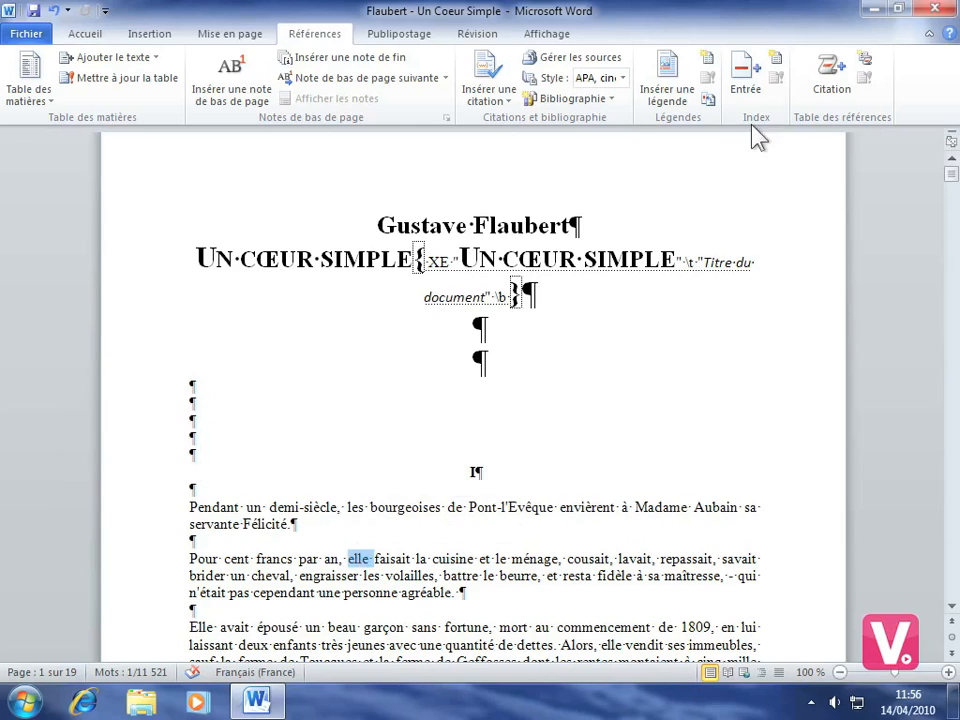
left_click(745, 78)
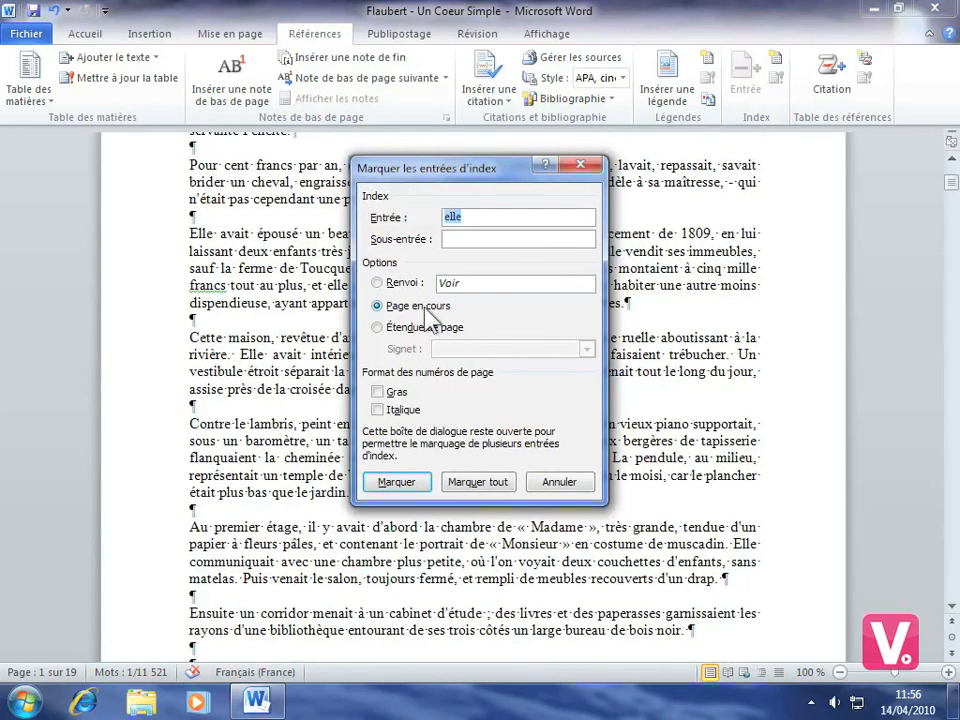
left_click(398, 482)
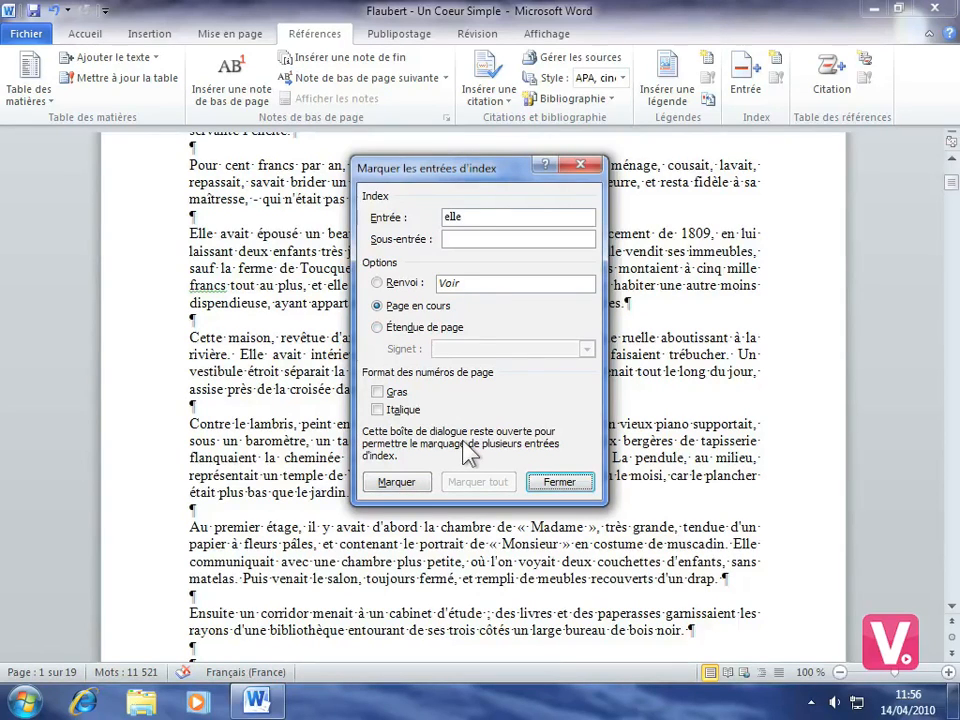
left_click(563, 483)
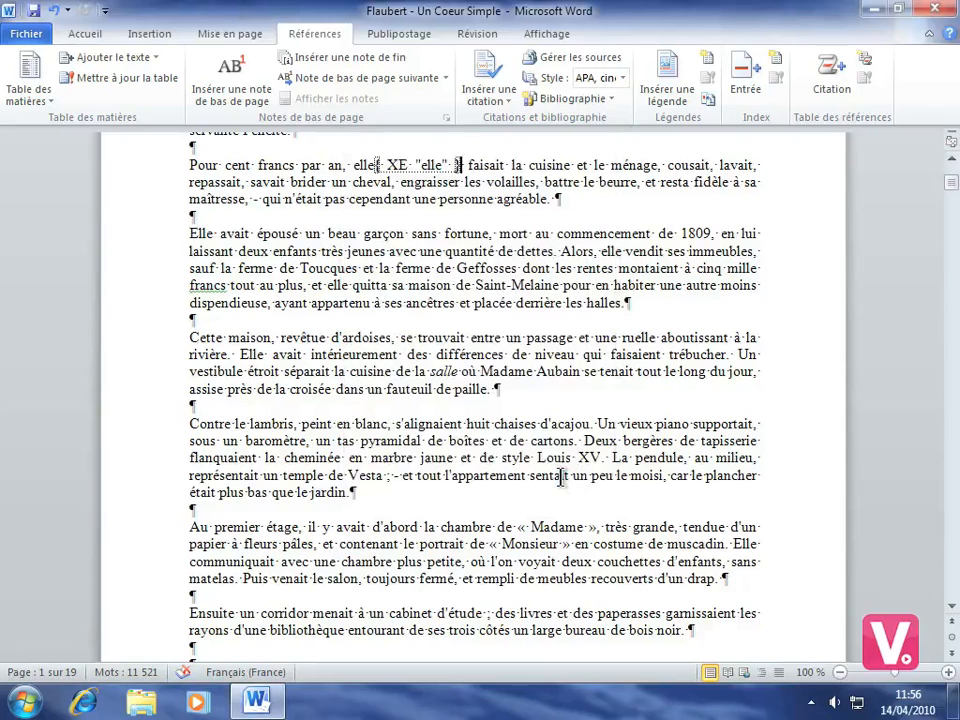
Step: Insert six empty paragraphs above the author's name at the start of the document
scroll(561, 477, "up", 7)
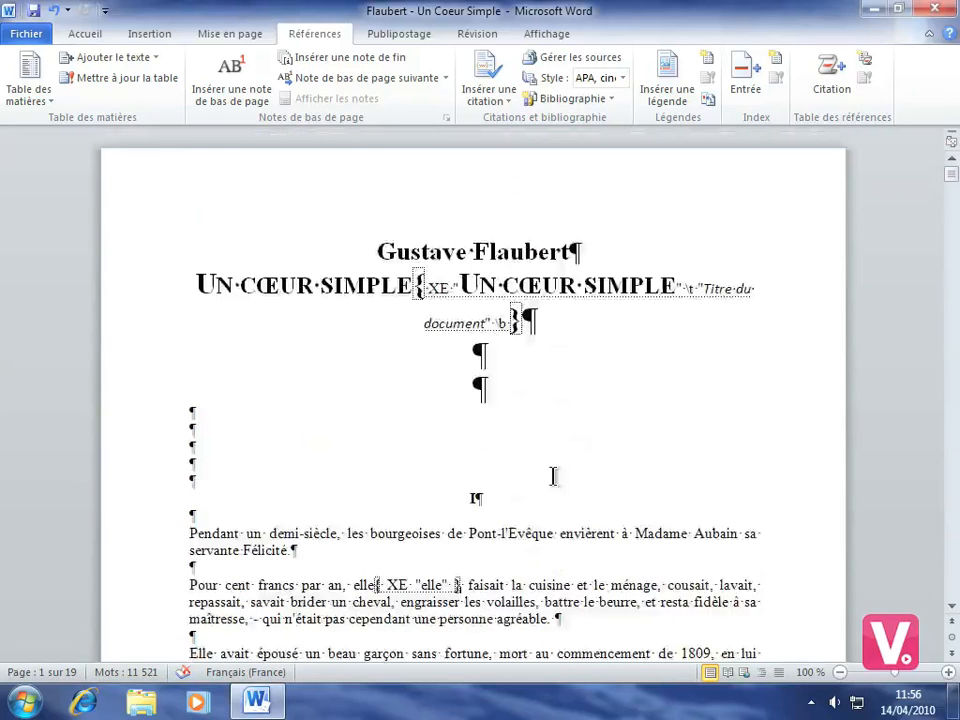
left_click(374, 249)
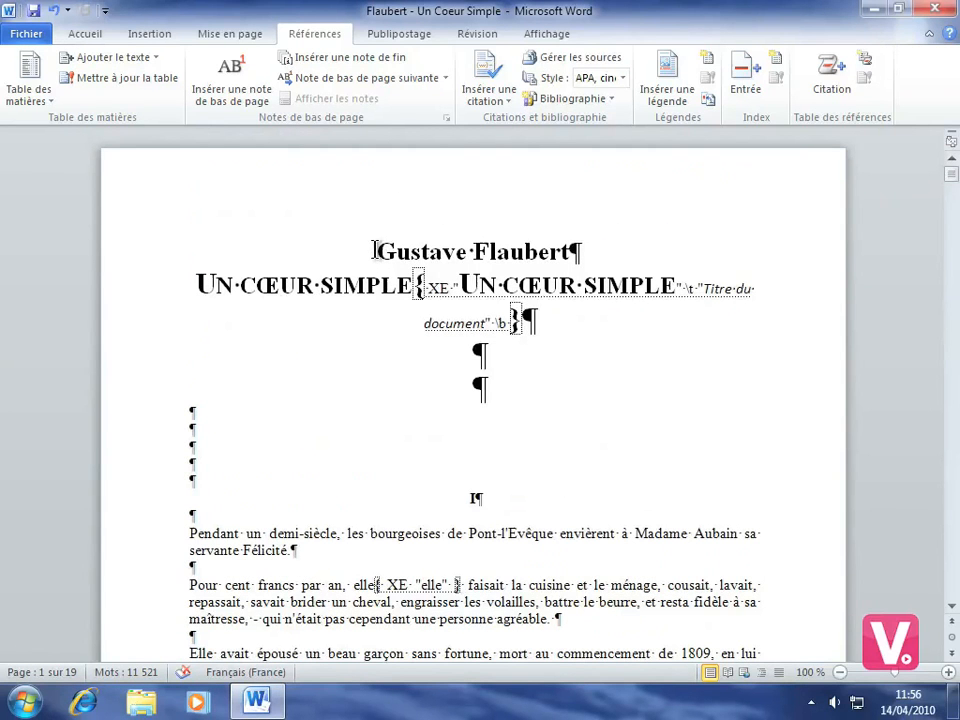
key("Return")
key("Return")
key("Return")
key("Return")
key("Return")
key("Return")
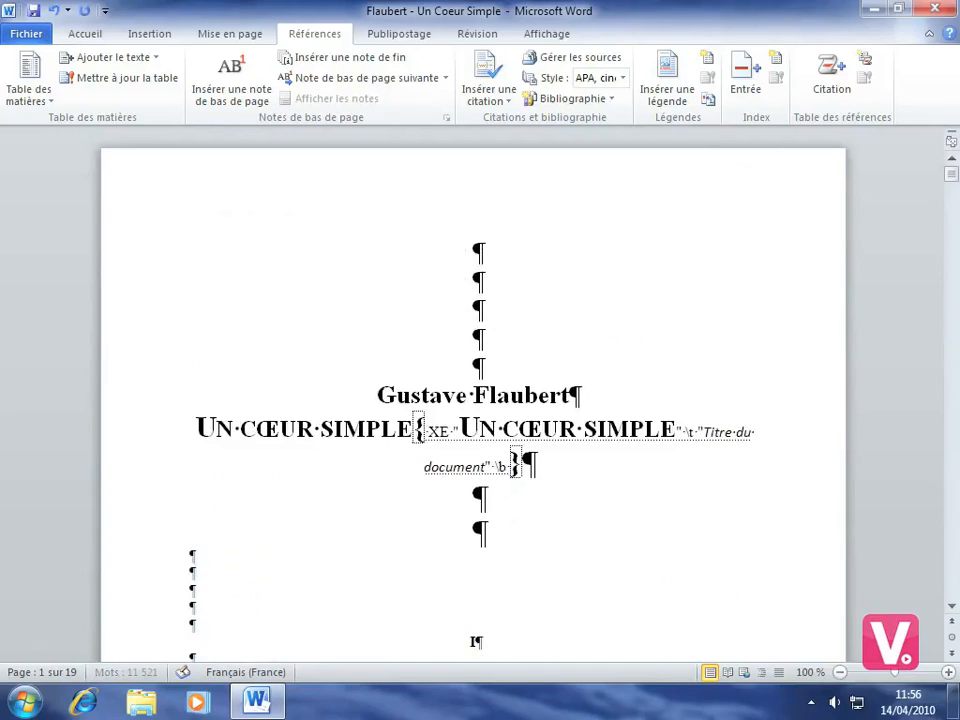
Step: Insert an index in the first empty paragraph of the document, with its page numbers right-aligned
left_click(443, 244)
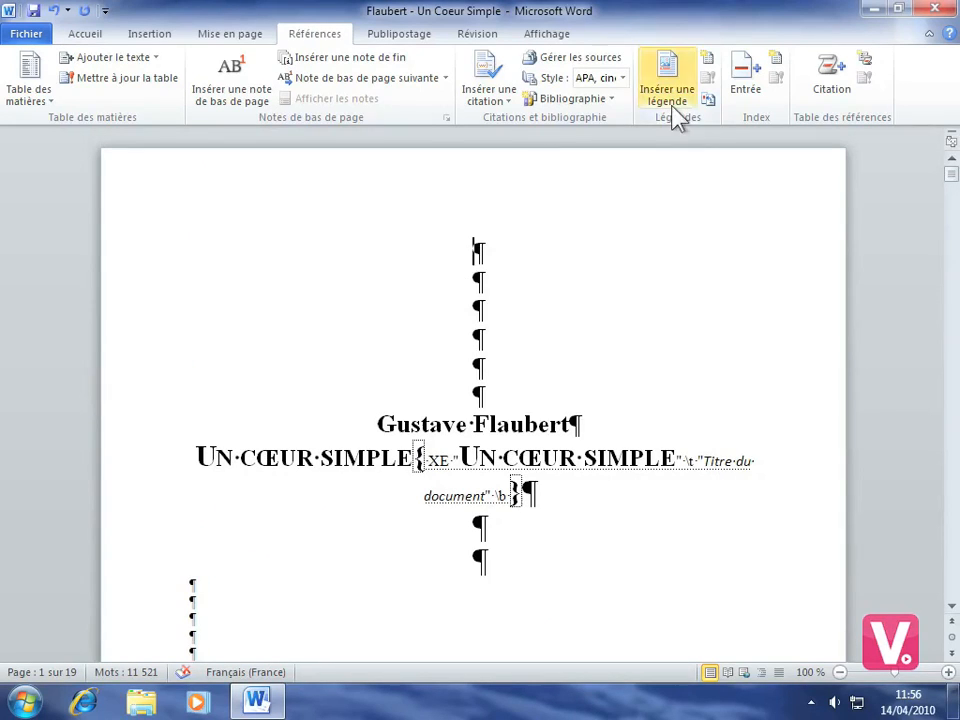
left_click(776, 61)
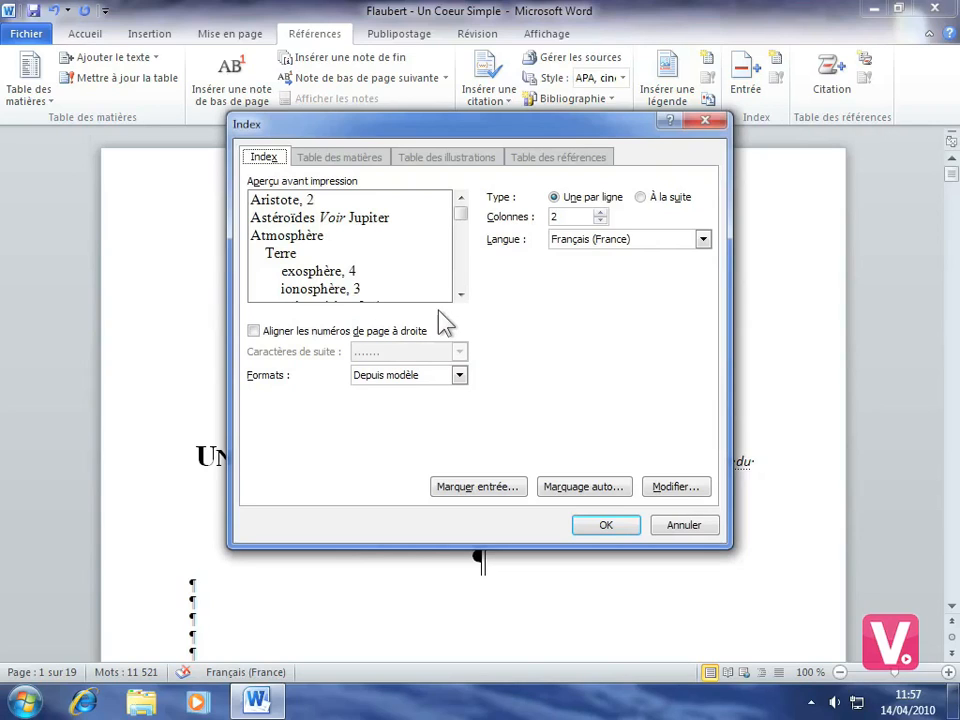
left_click(254, 332)
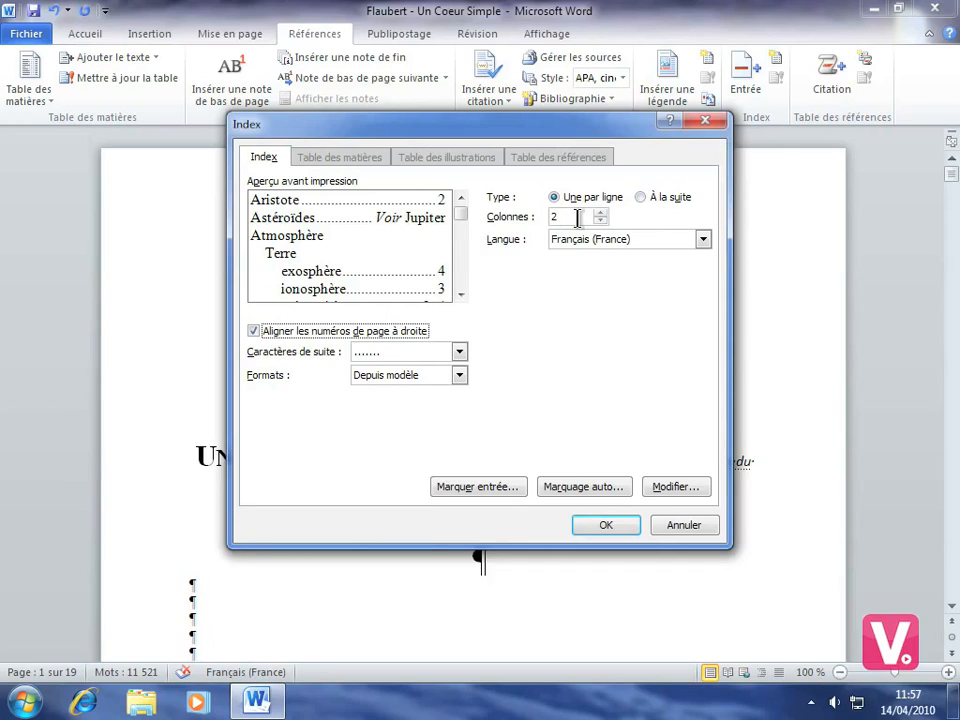
left_click(606, 527)
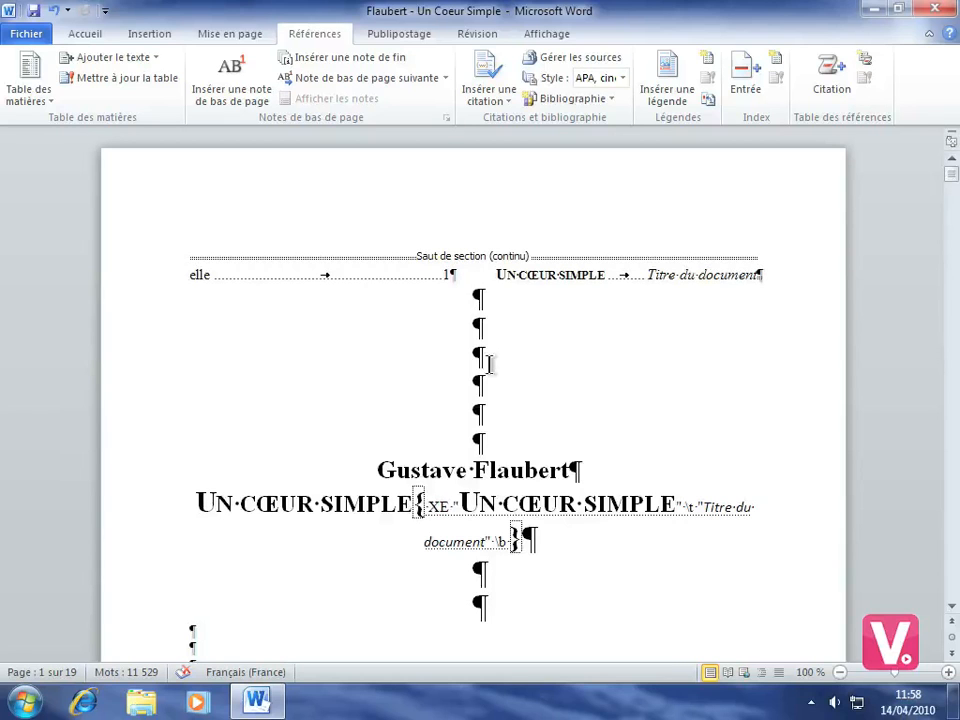
Step: Mark all occurrences of the word "ferme" in the document as index entries referring to the current page
scroll(534, 365, "down", 8)
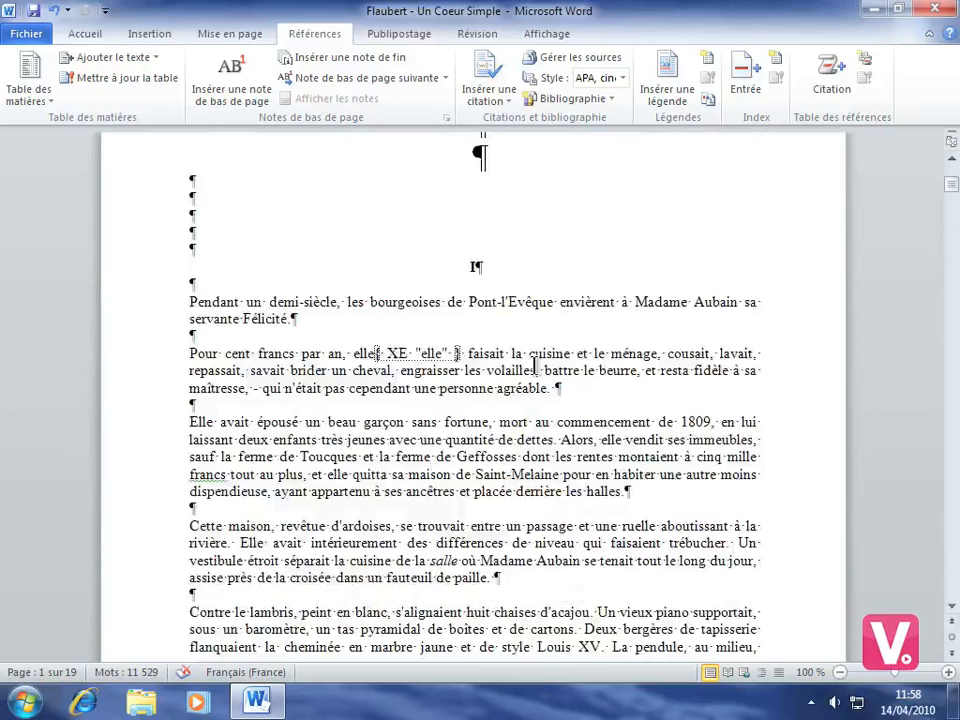
double_click(415, 458)
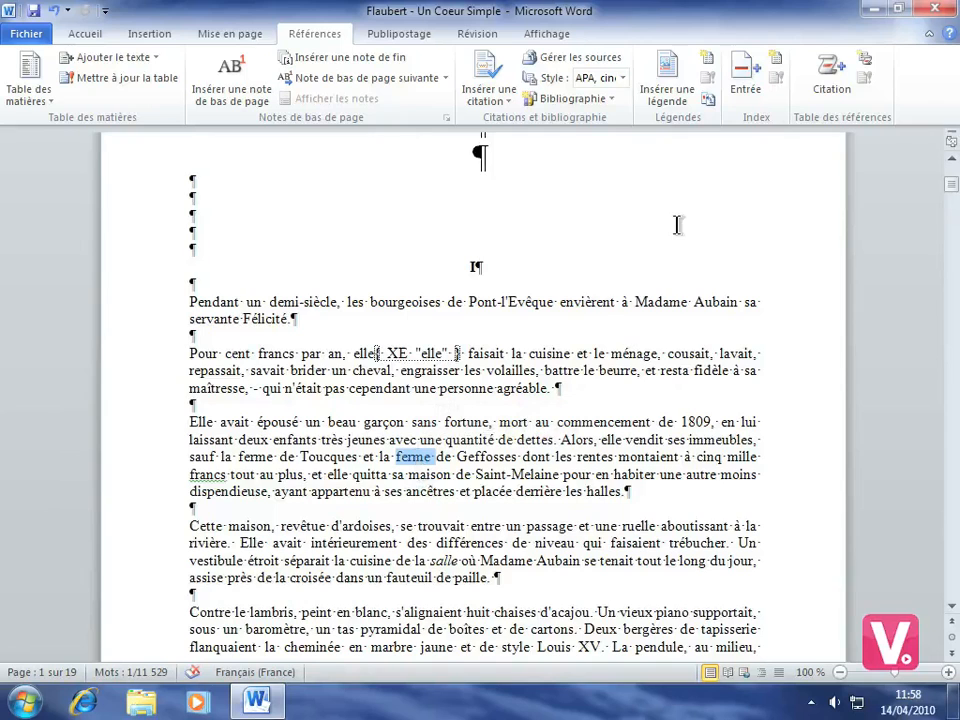
left_click(745, 80)
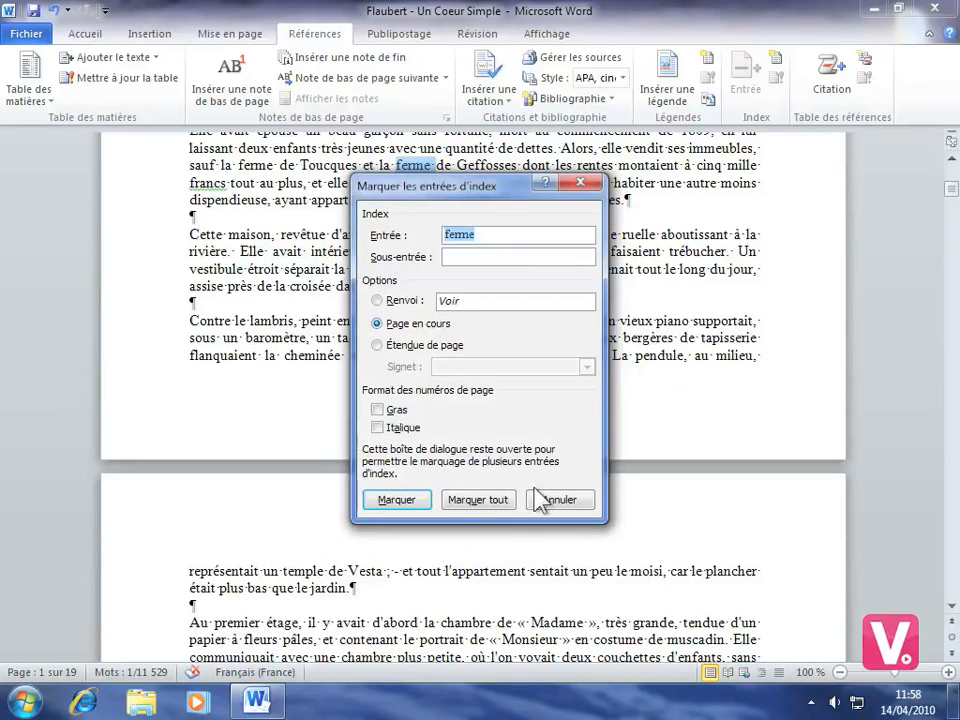
left_click(463, 505)
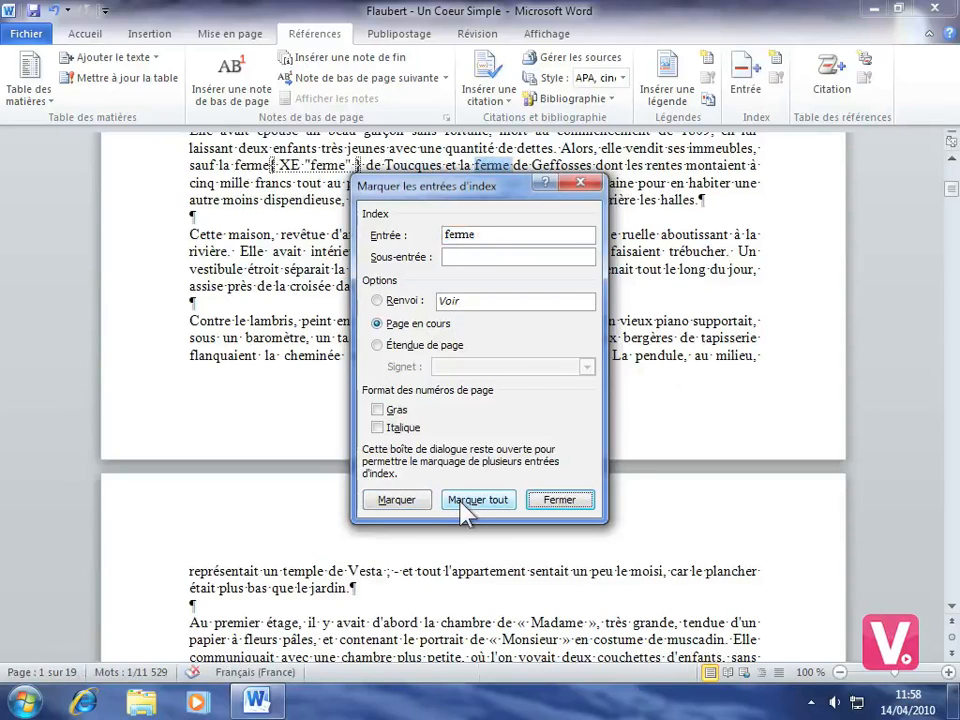
left_click(566, 503)
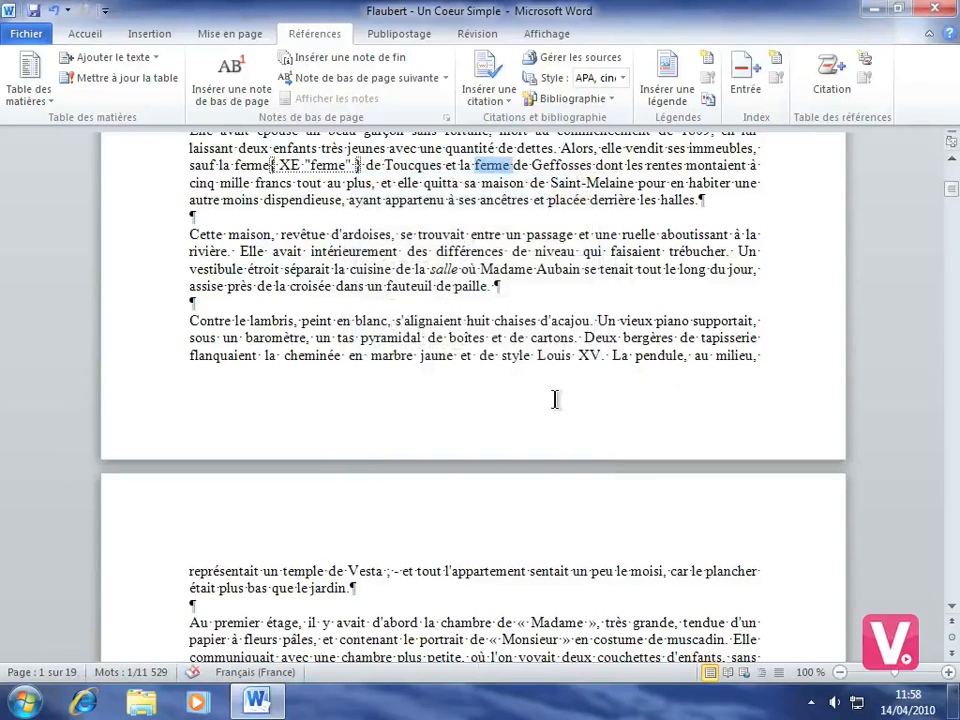
Step: Update the index at the start of the document to include the newly marked entries
scroll(555, 399, "up", 12)
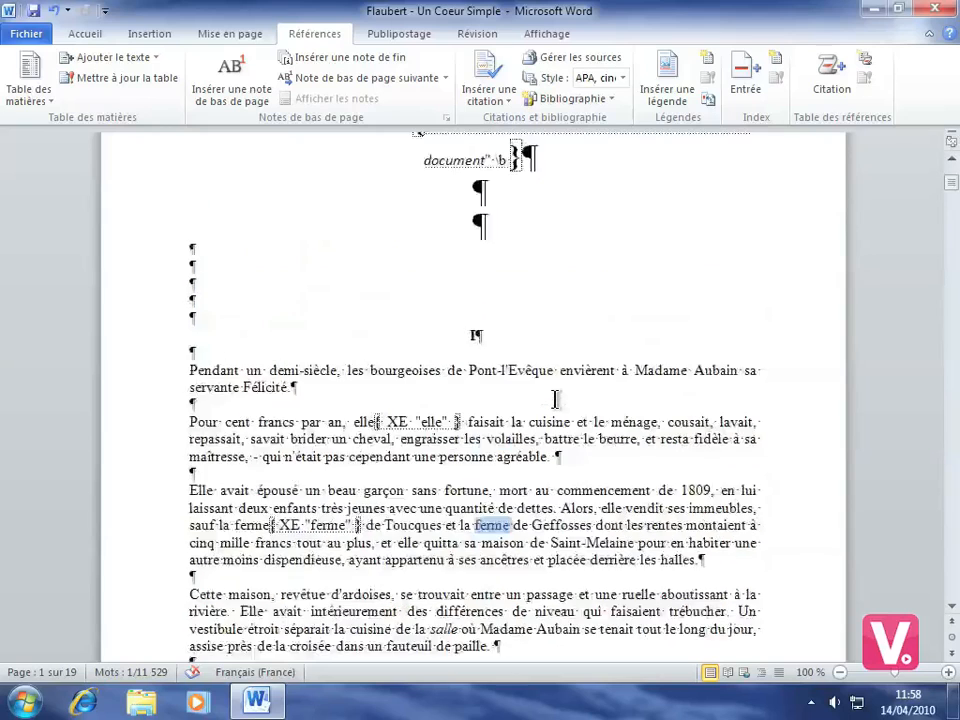
scroll(555, 399, "up", 1)
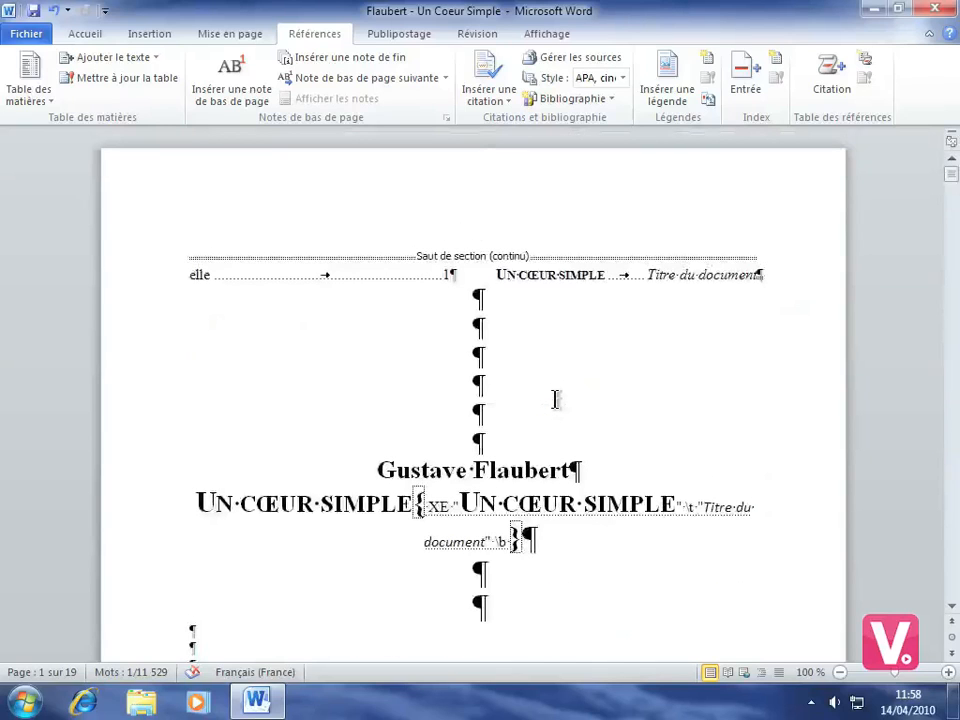
left_click(523, 278)
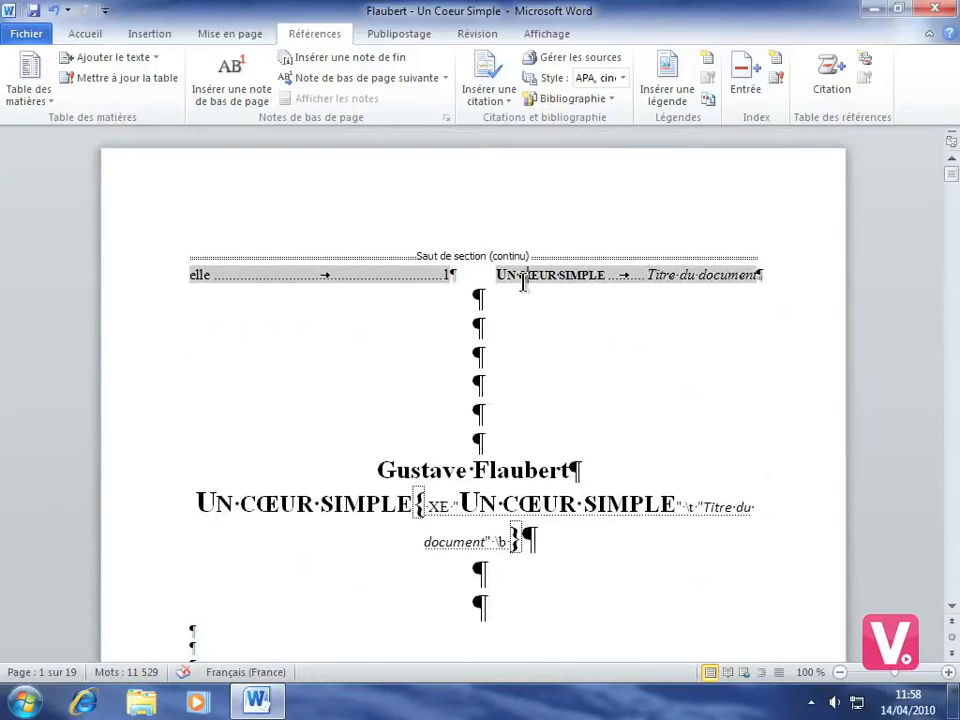
left_click(777, 76)
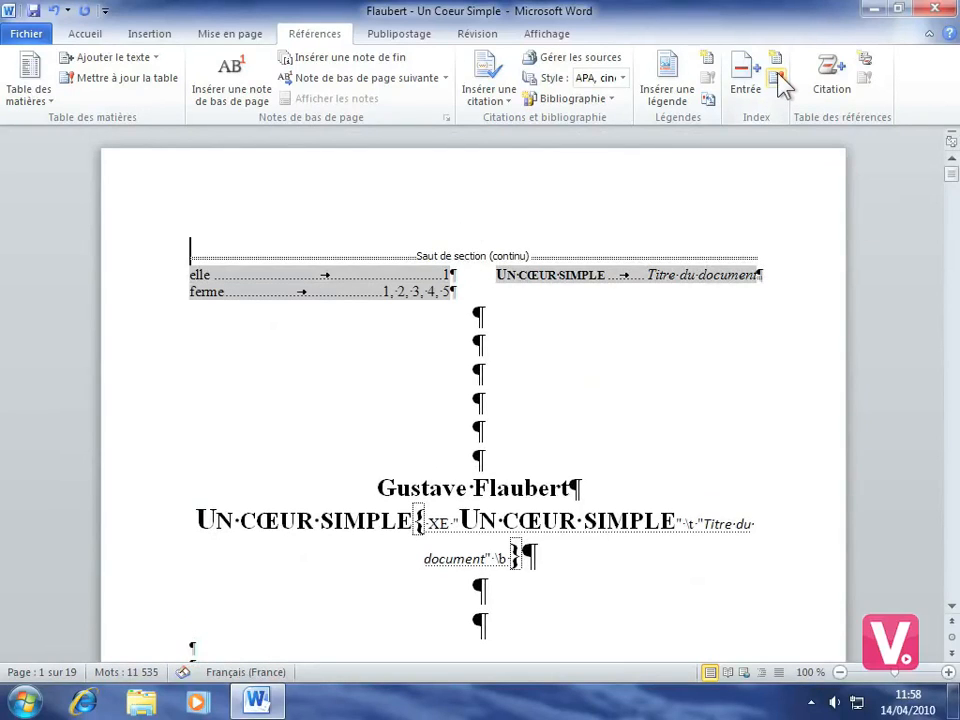